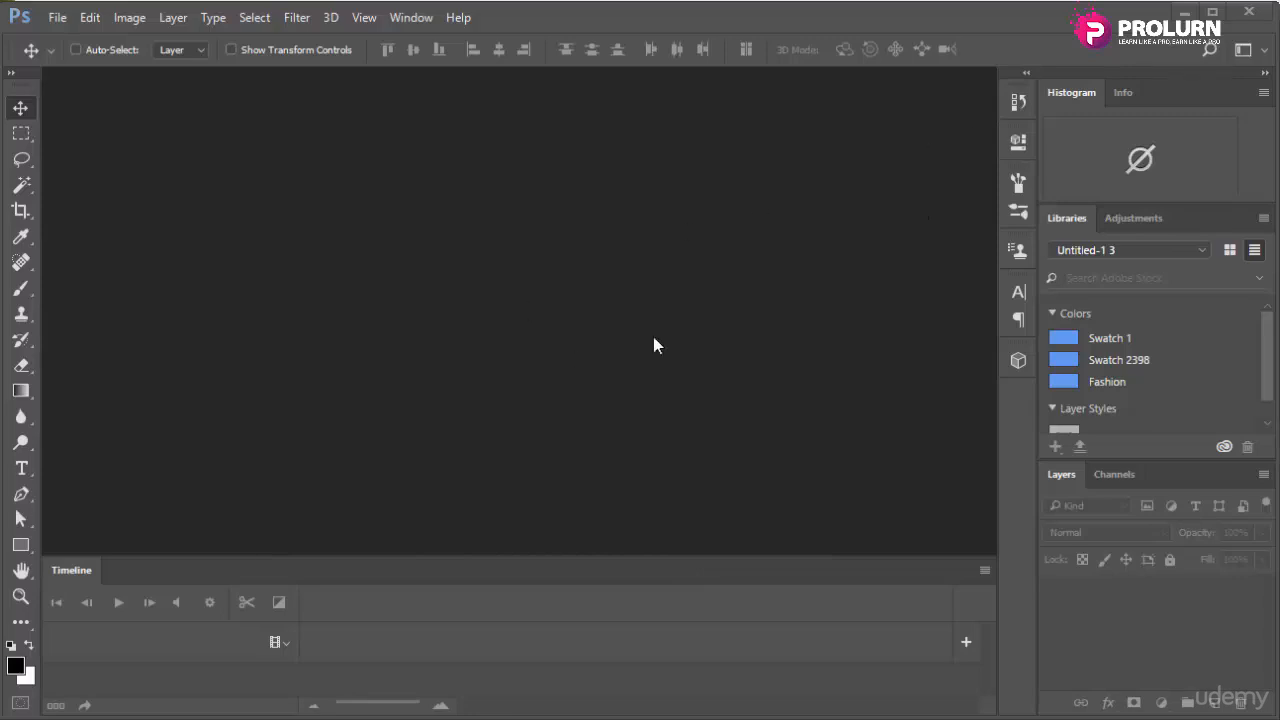
Switch the workspace to Motion.
left_click(411, 17)
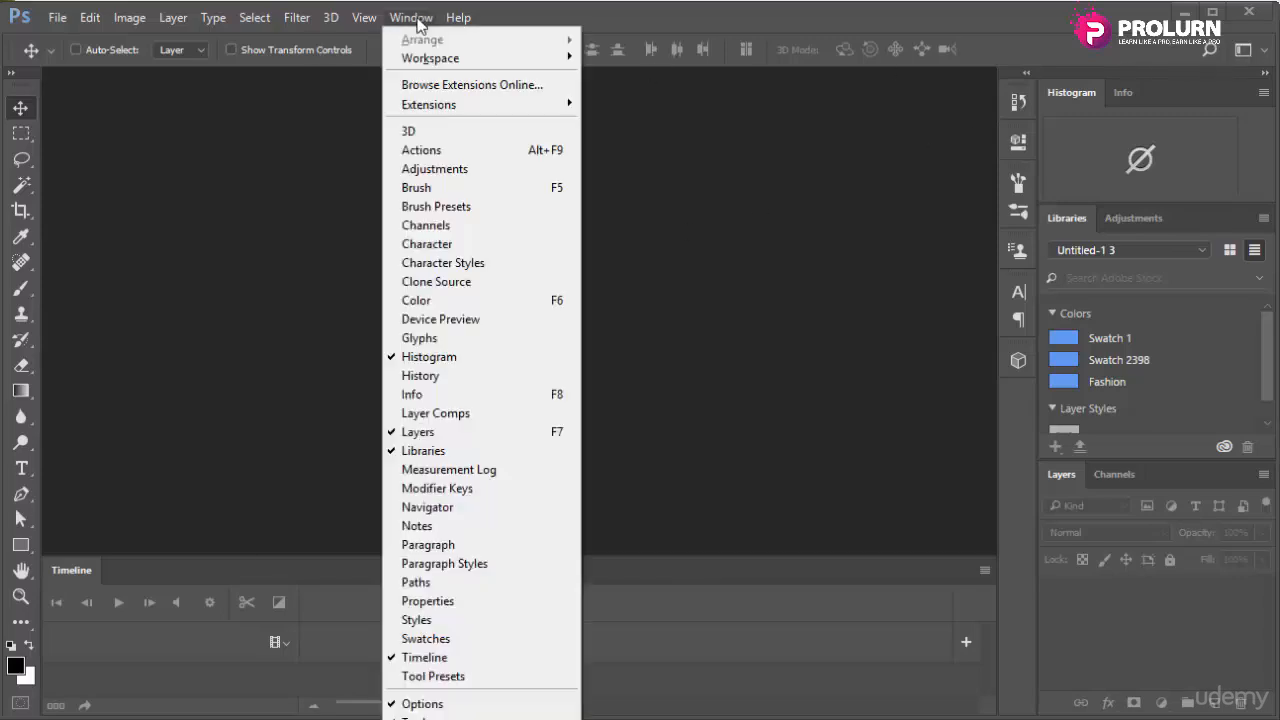
mouse_move(449, 60)
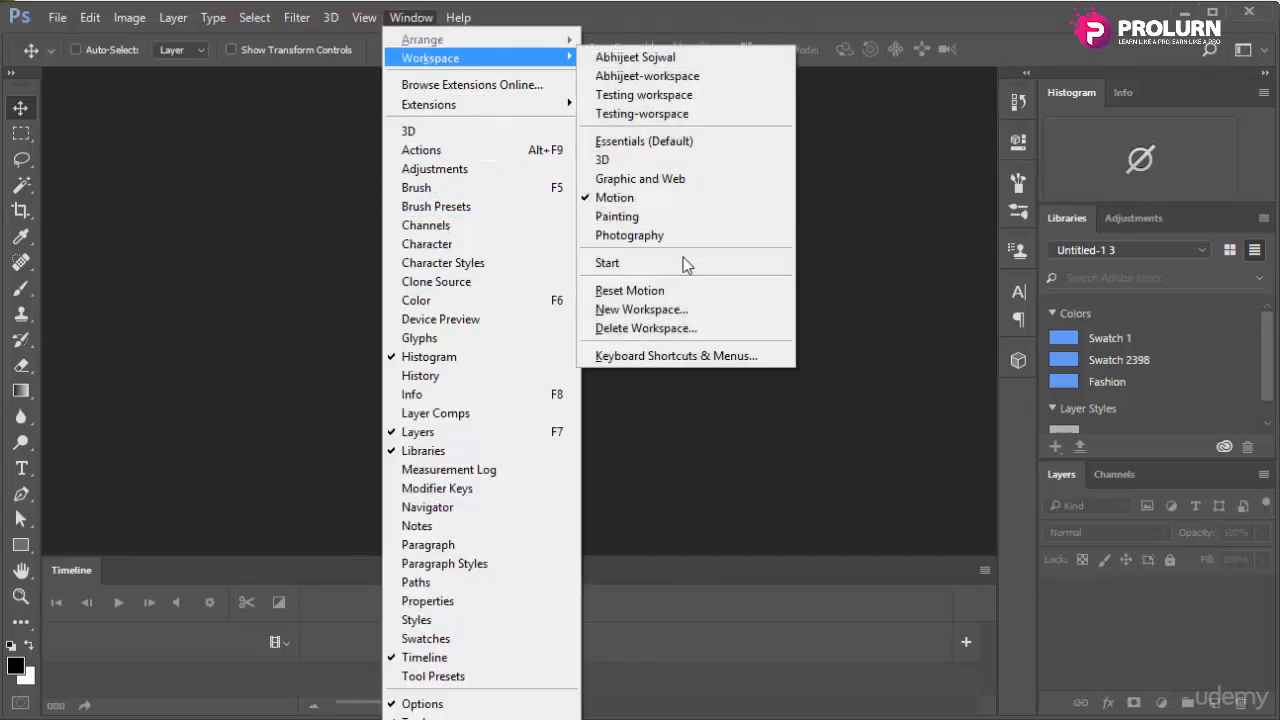
left_click(640, 200)
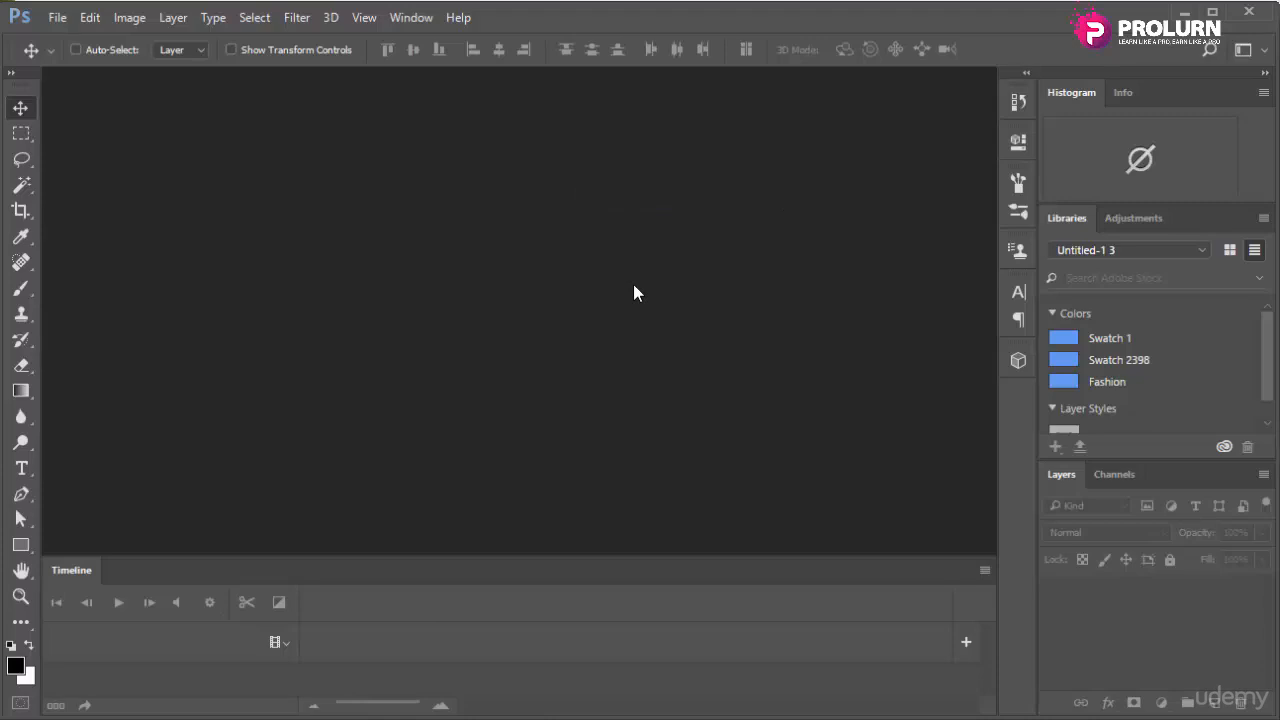
Start a new document and show all the blank Film & Video presets.
left_click(57, 18)
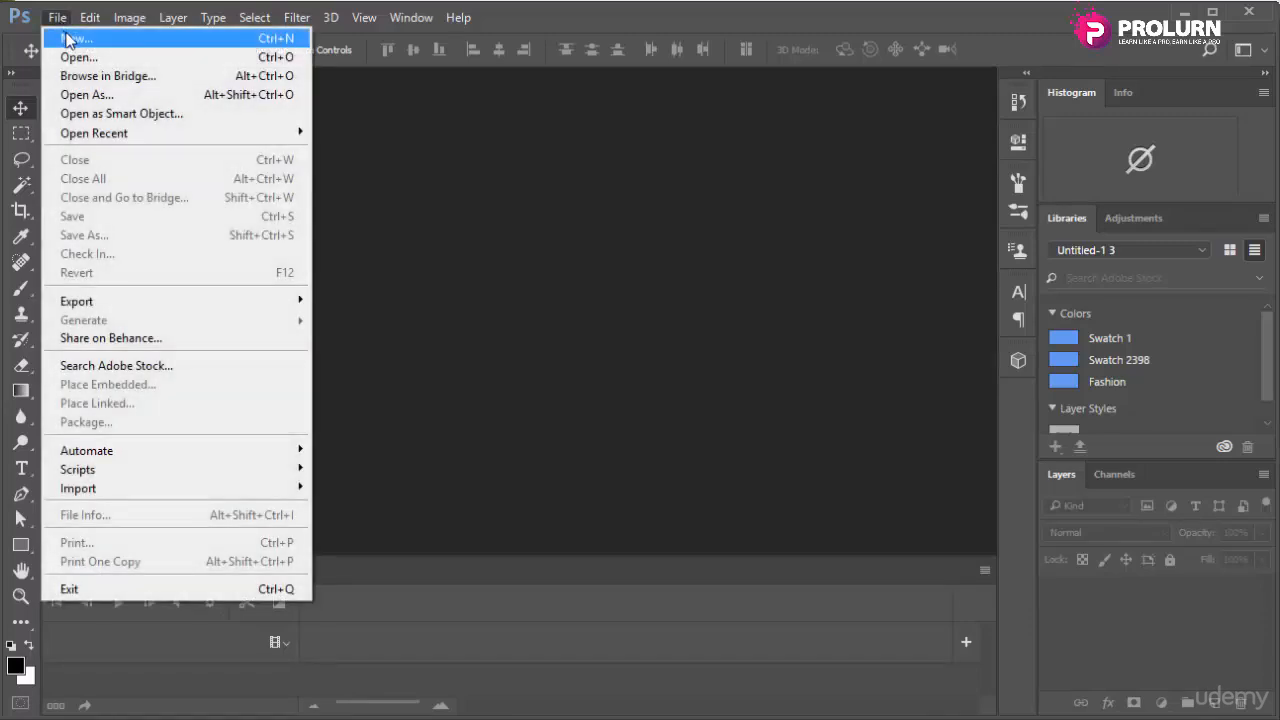
left_click(68, 40)
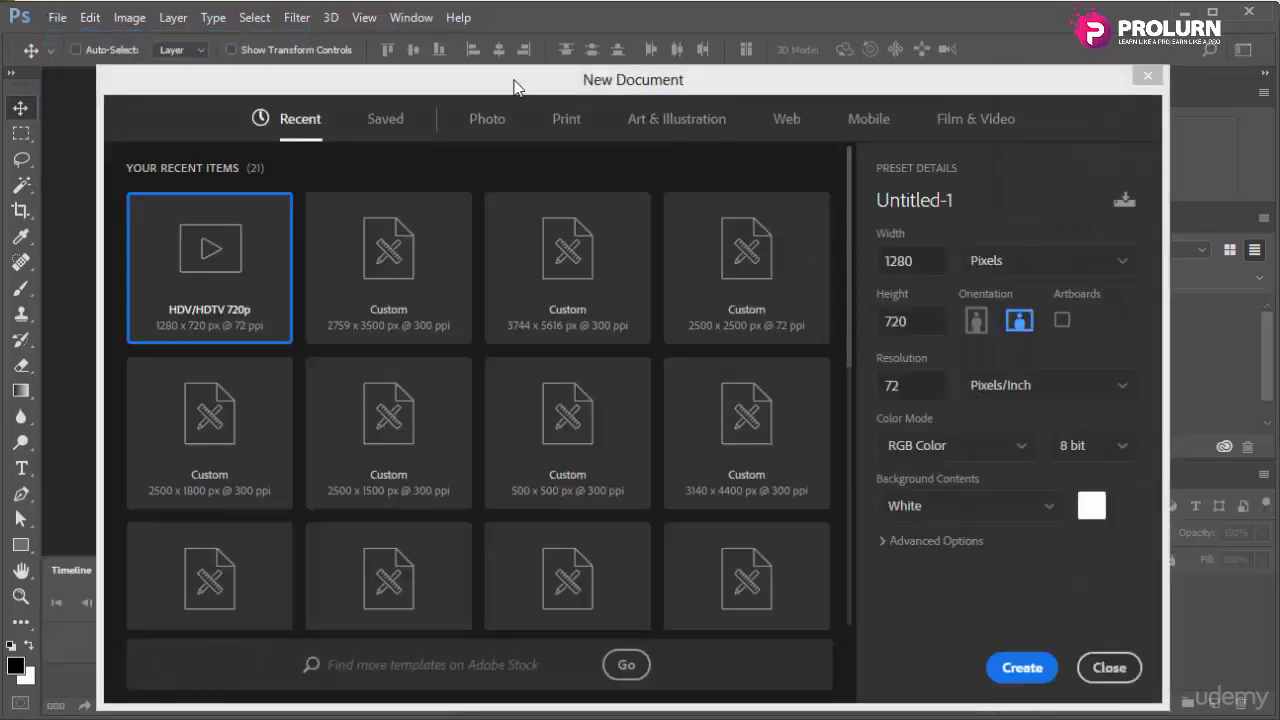
left_click_drag(514, 81, 510, 58)
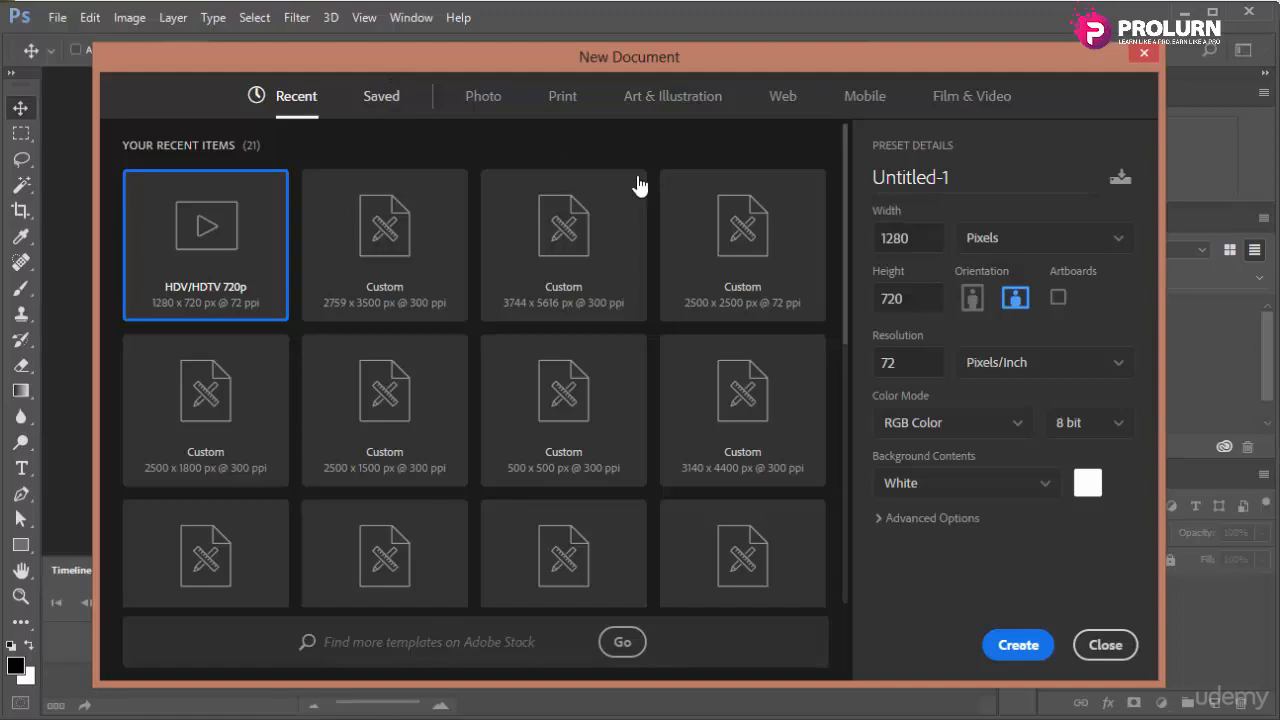
left_click(975, 100)
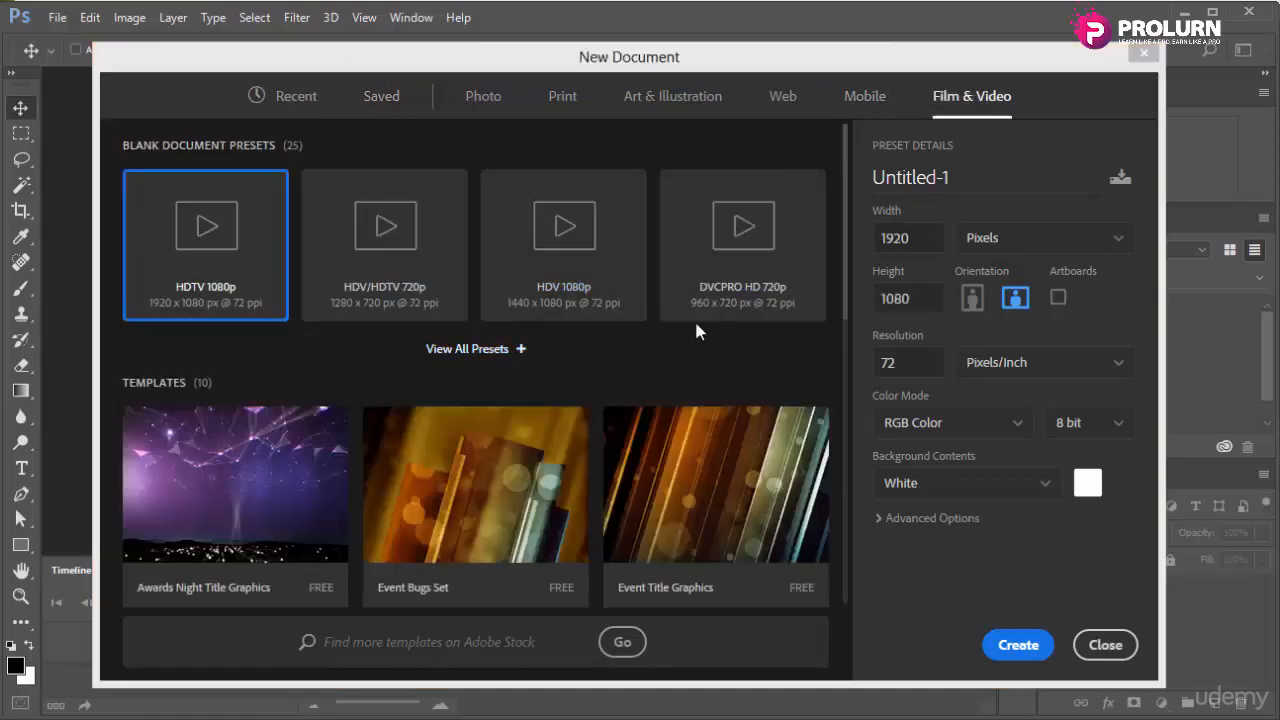
left_click(493, 349)
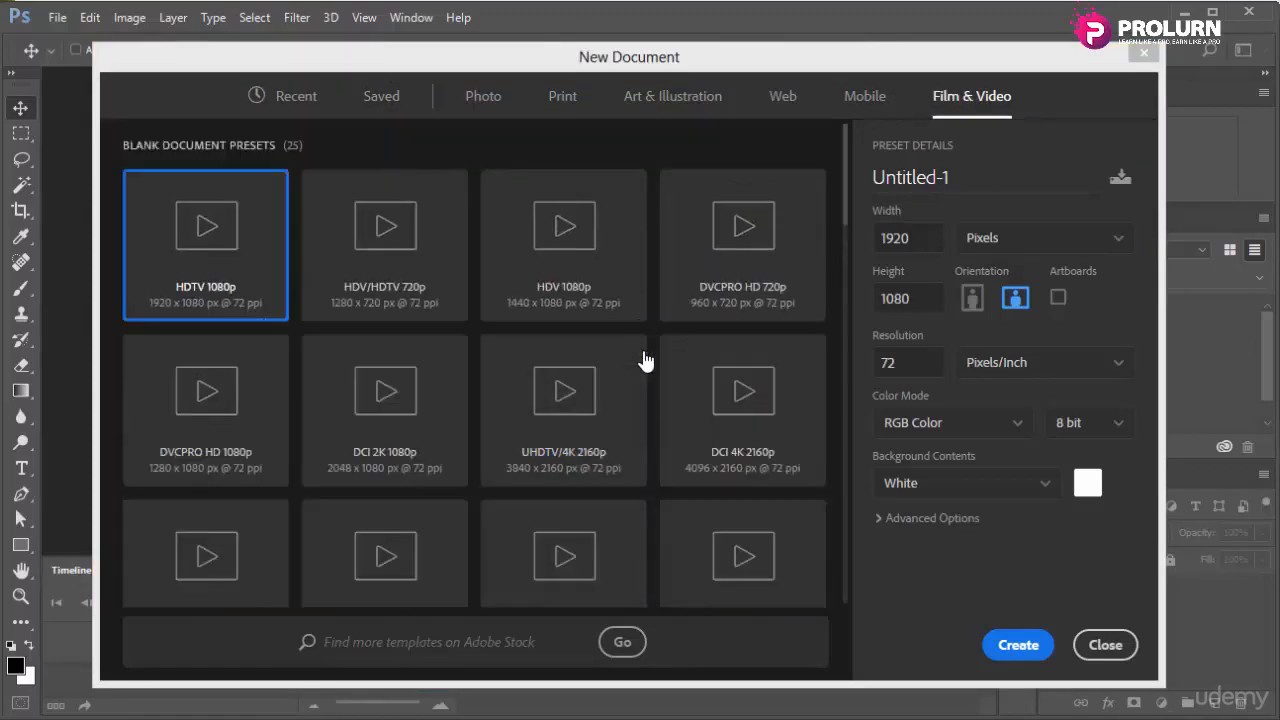
Examine the Film & Video blank presets and templates, comparing the HD, NTSC, PAL and film frame sizes.
scroll(645, 360, "down", 10)
scroll(645, 360, "up", 10)
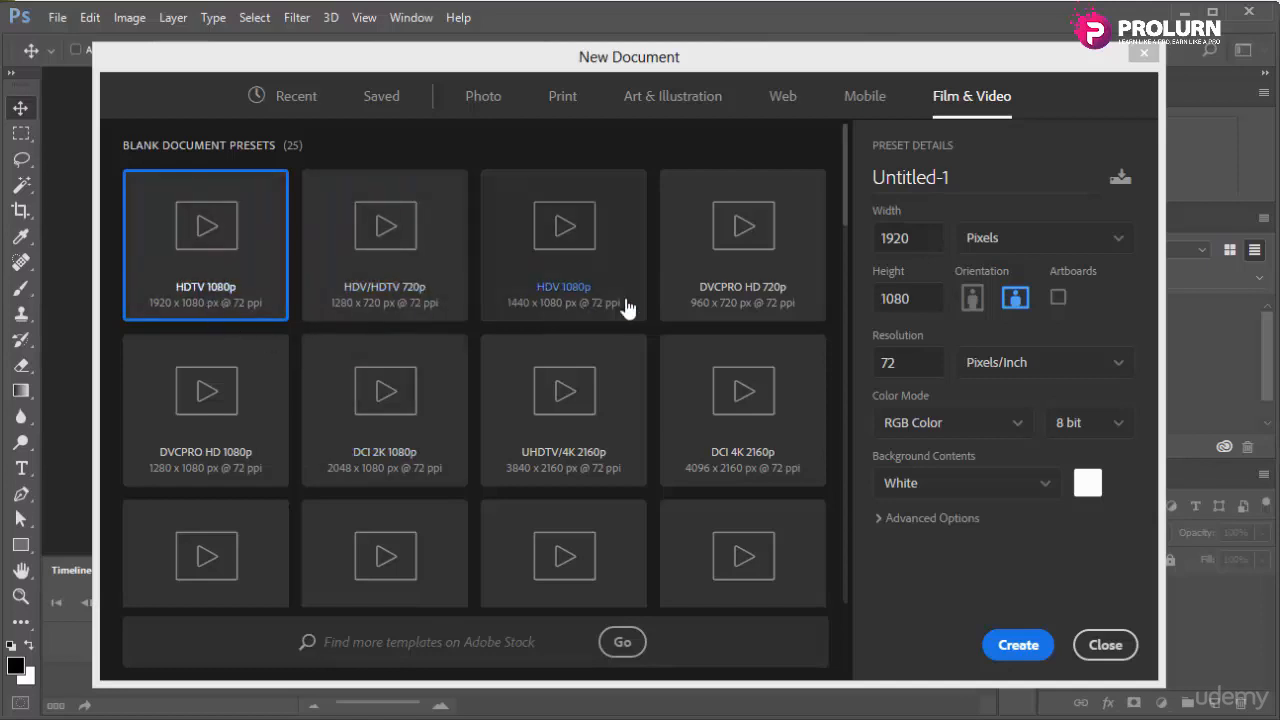
scroll(628, 308, "down", 5)
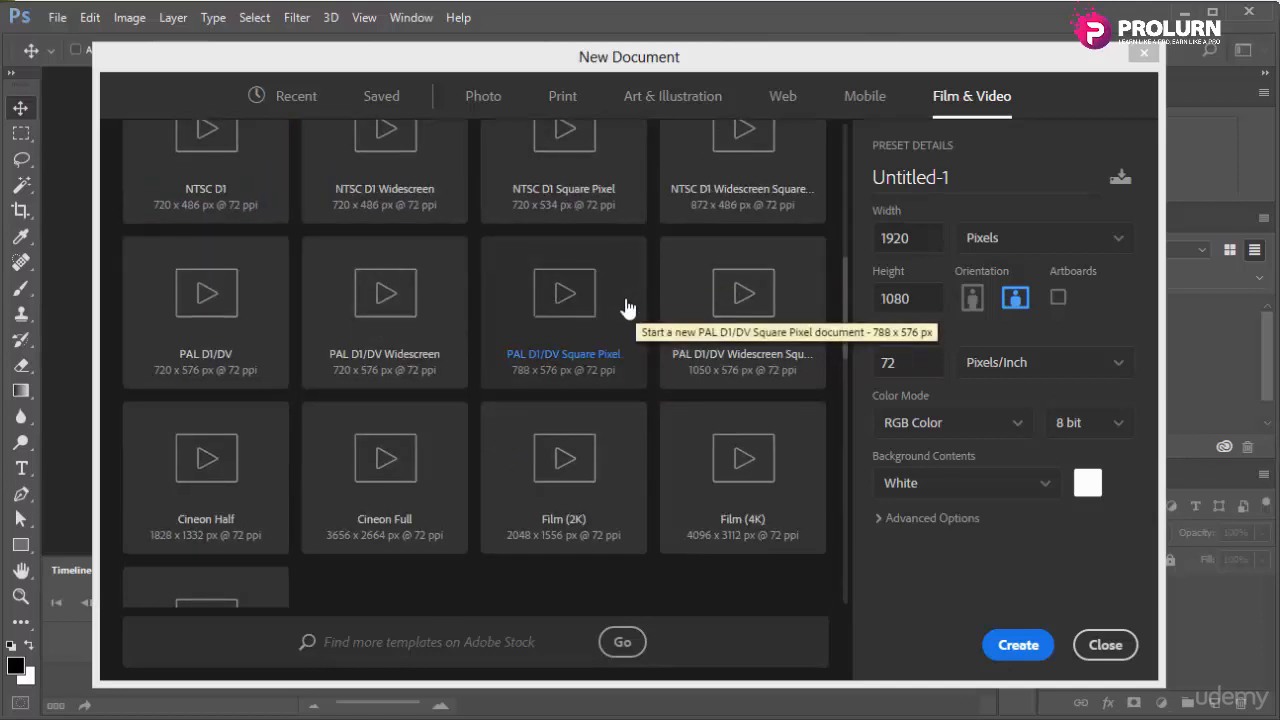
scroll(628, 308, "up", 5)
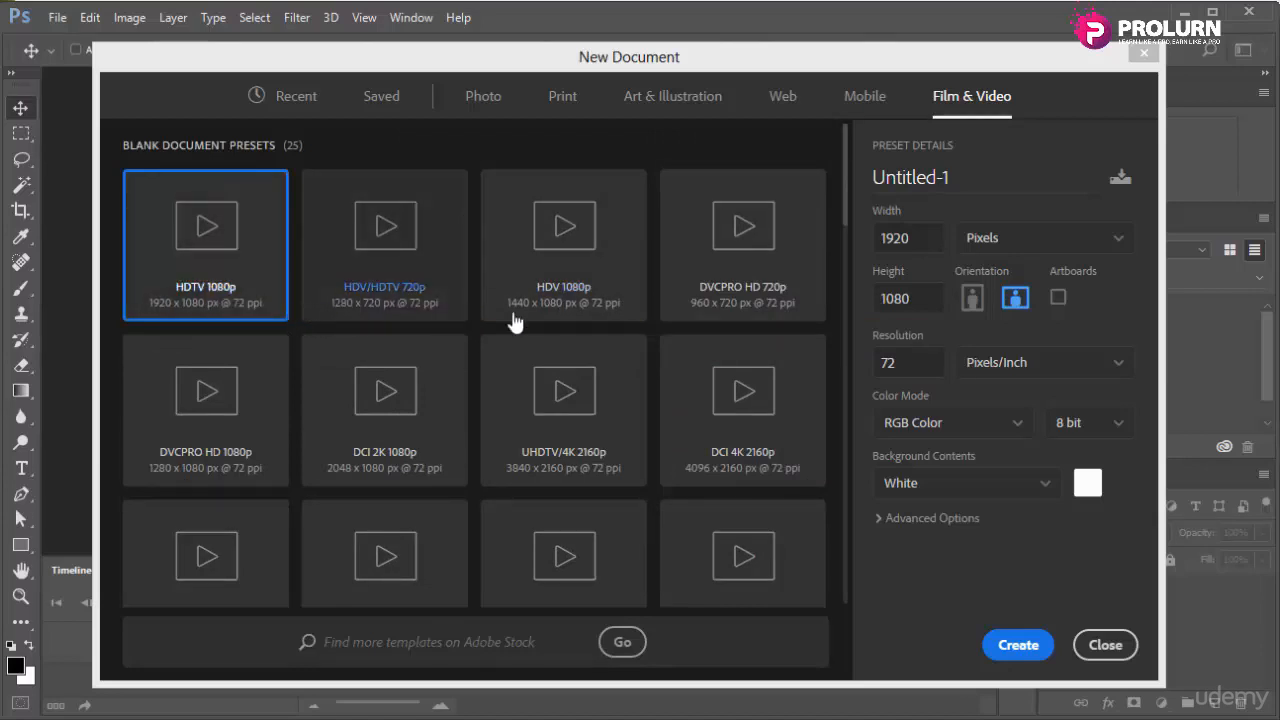
scroll(700, 455, "down", 1)
scroll(700, 455, "down", 6)
scroll(789, 490, "up", 3)
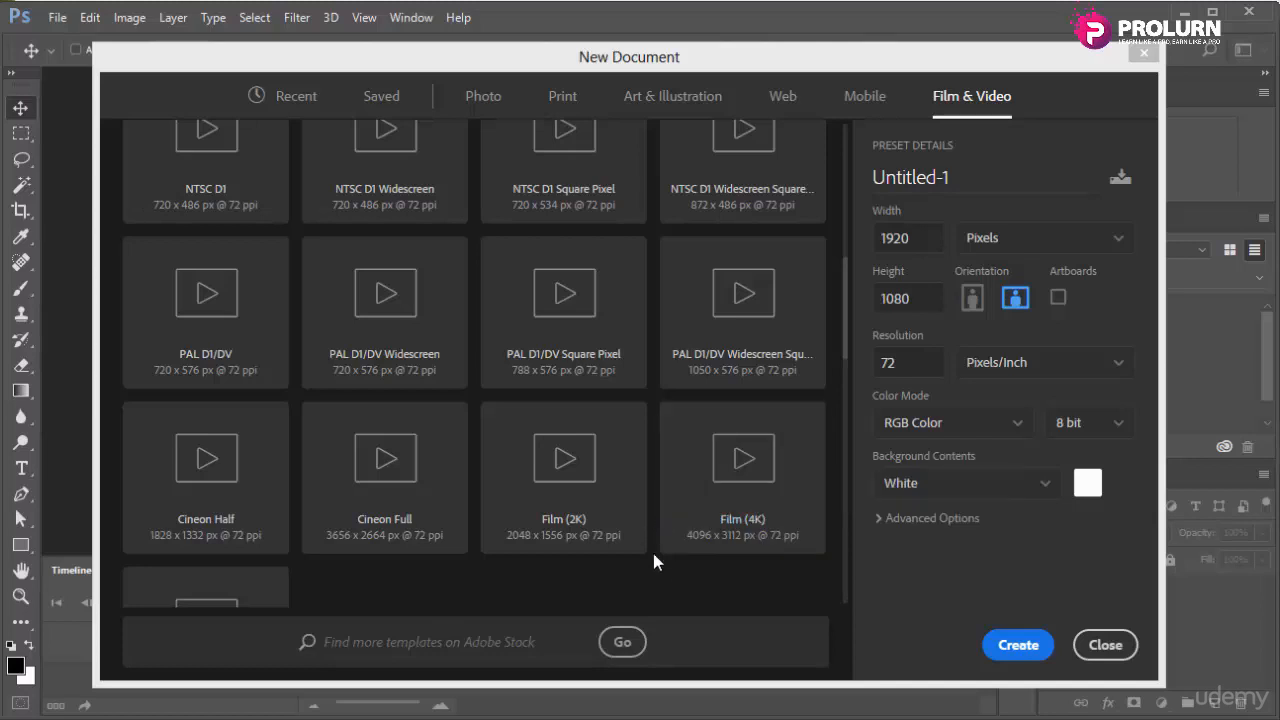
scroll(688, 560, "down", 3)
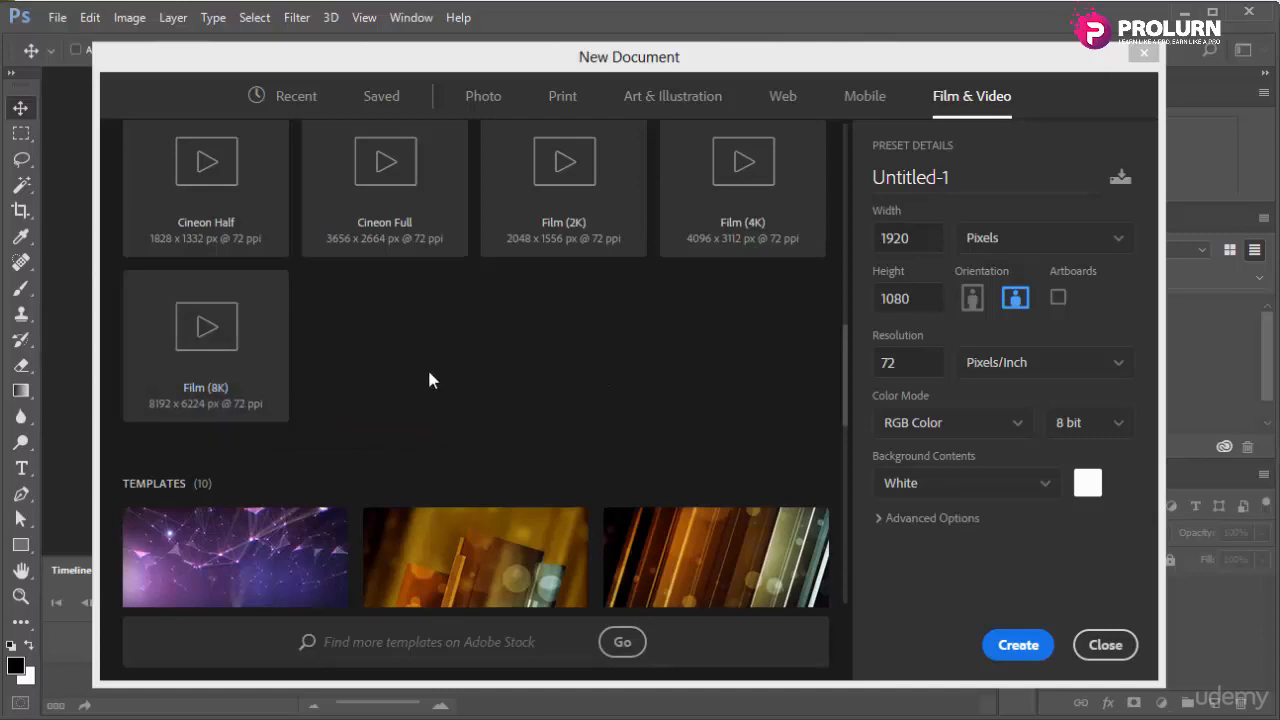
scroll(430, 378, "down", 7)
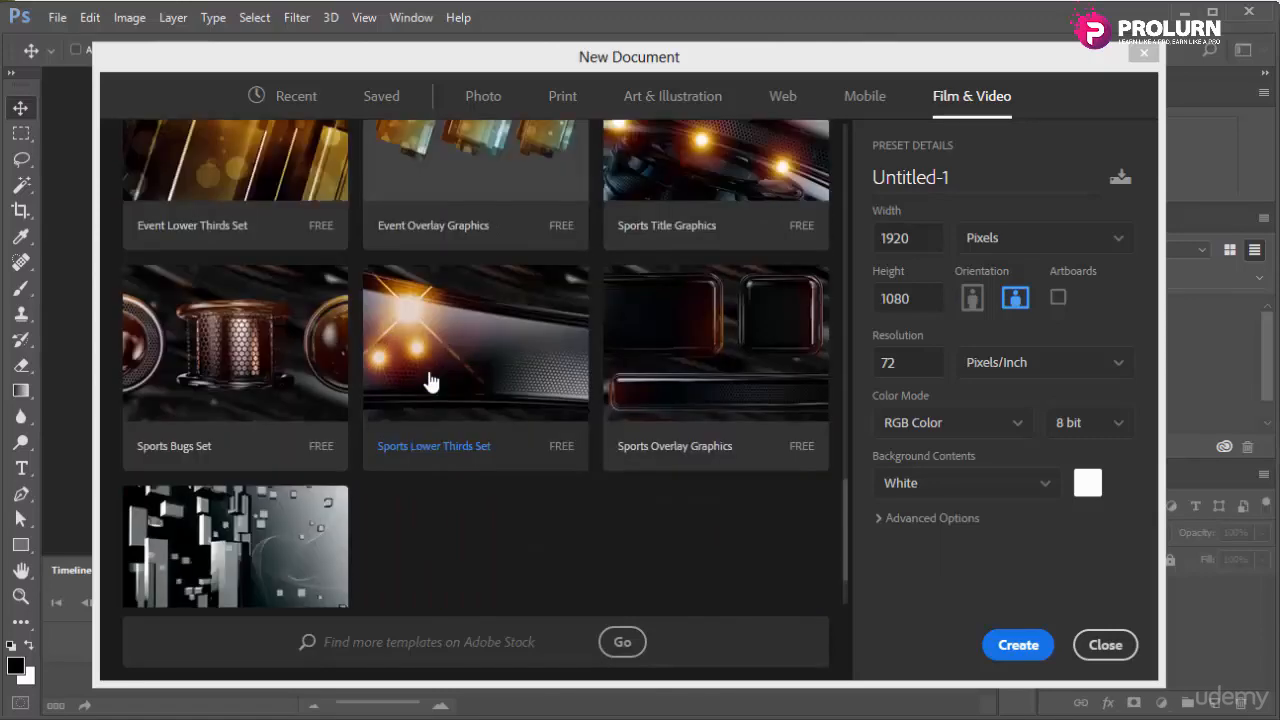
scroll(428, 380, "up", 10)
scroll(536, 392, "down", 4)
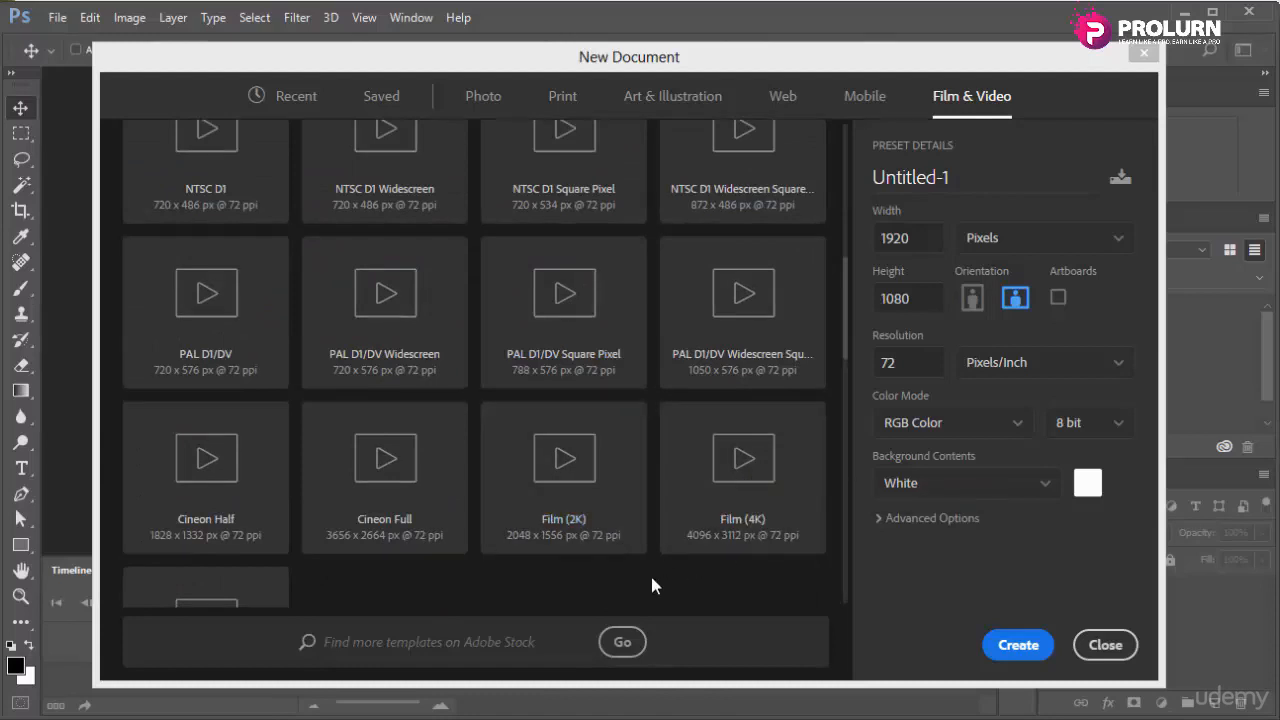
scroll(486, 563, "down", 3)
scroll(477, 346, "up", 6)
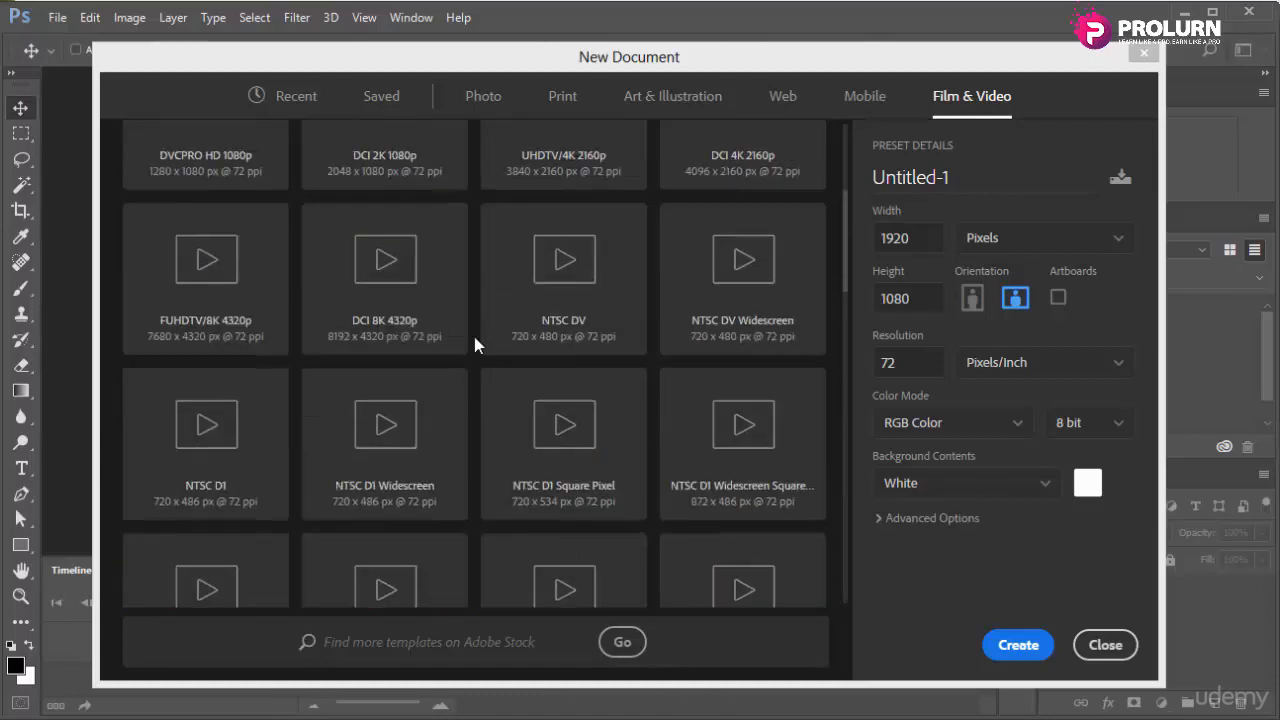
scroll(471, 343, "up", 3)
scroll(577, 354, "down", 6)
scroll(577, 354, "up", 6)
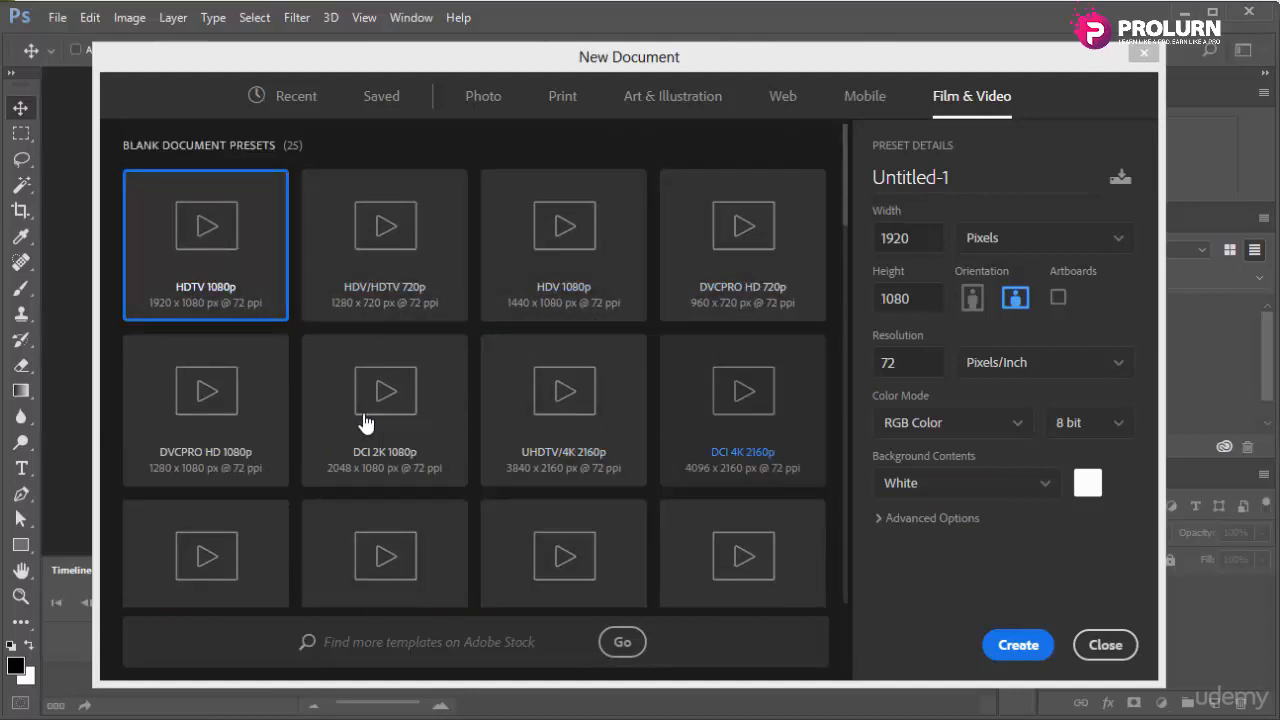
scroll(560, 412, "down", 3)
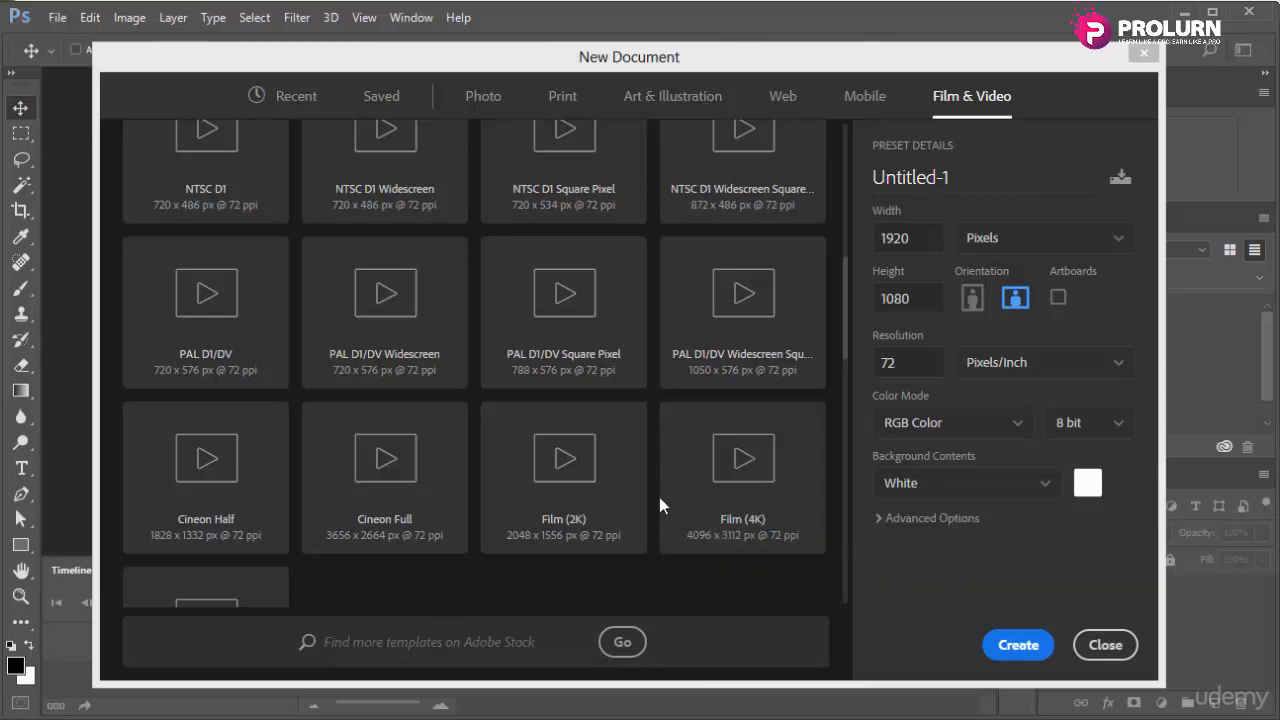
scroll(659, 497, "up", 5)
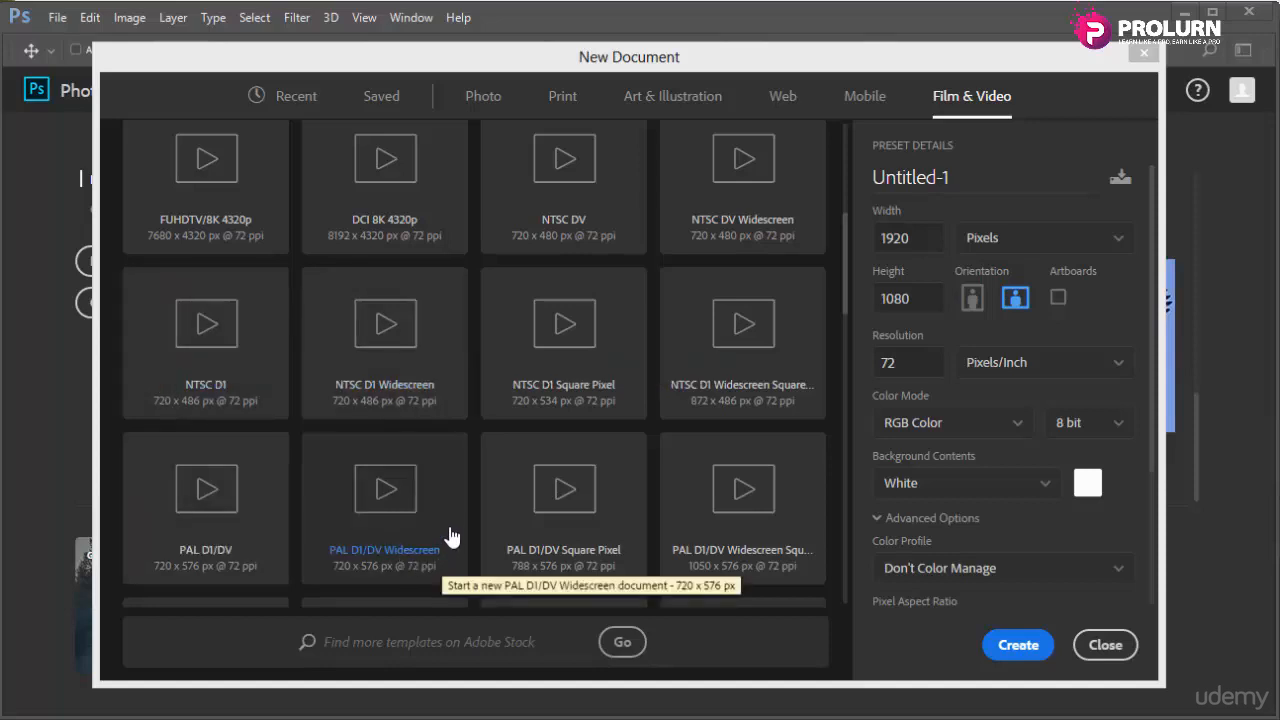
Create a new document from the PAL D1/DV preset, 720 x 576 px at 72 ppi.
left_click(205, 490)
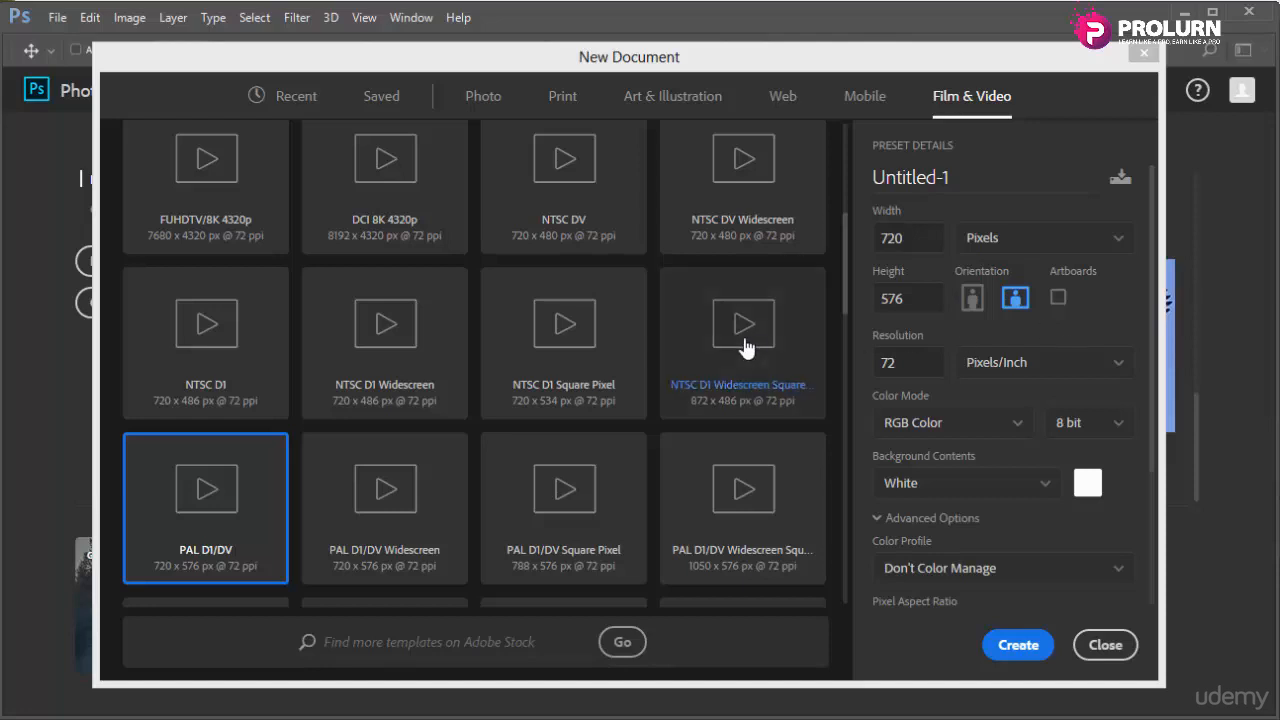
scroll(846, 290, "down", 2)
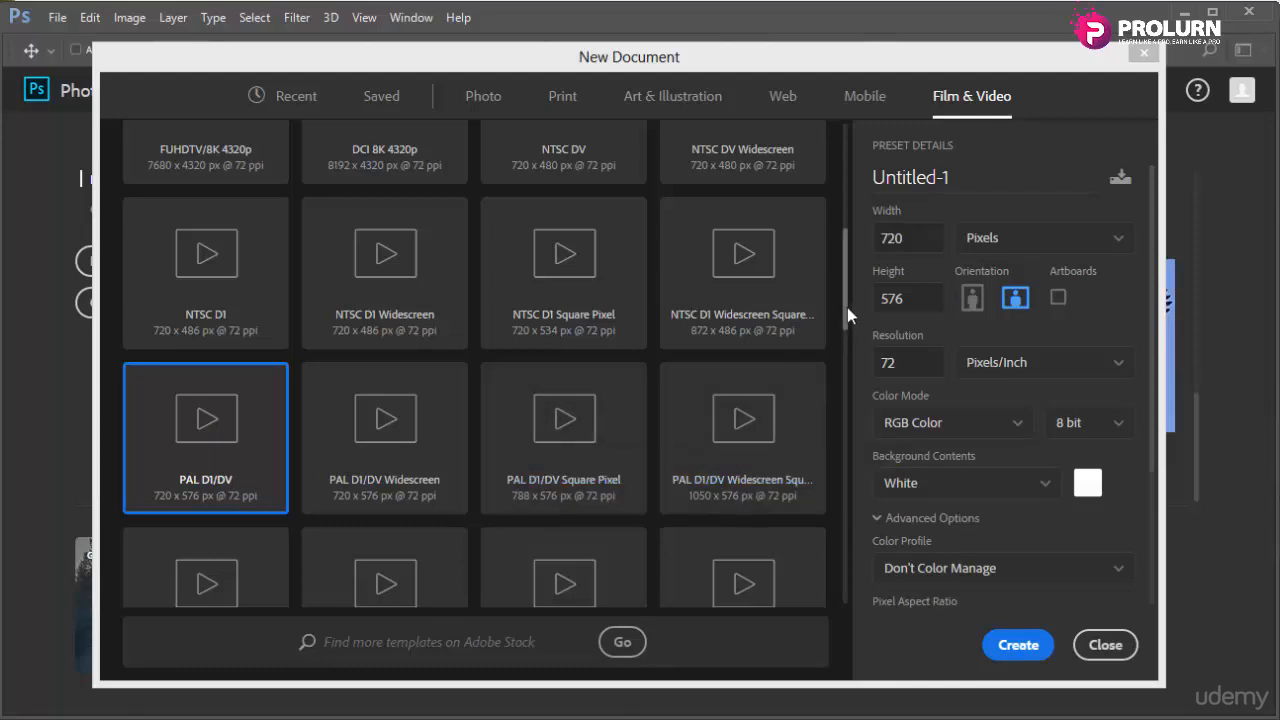
left_click_drag(847, 315, 835, 178)
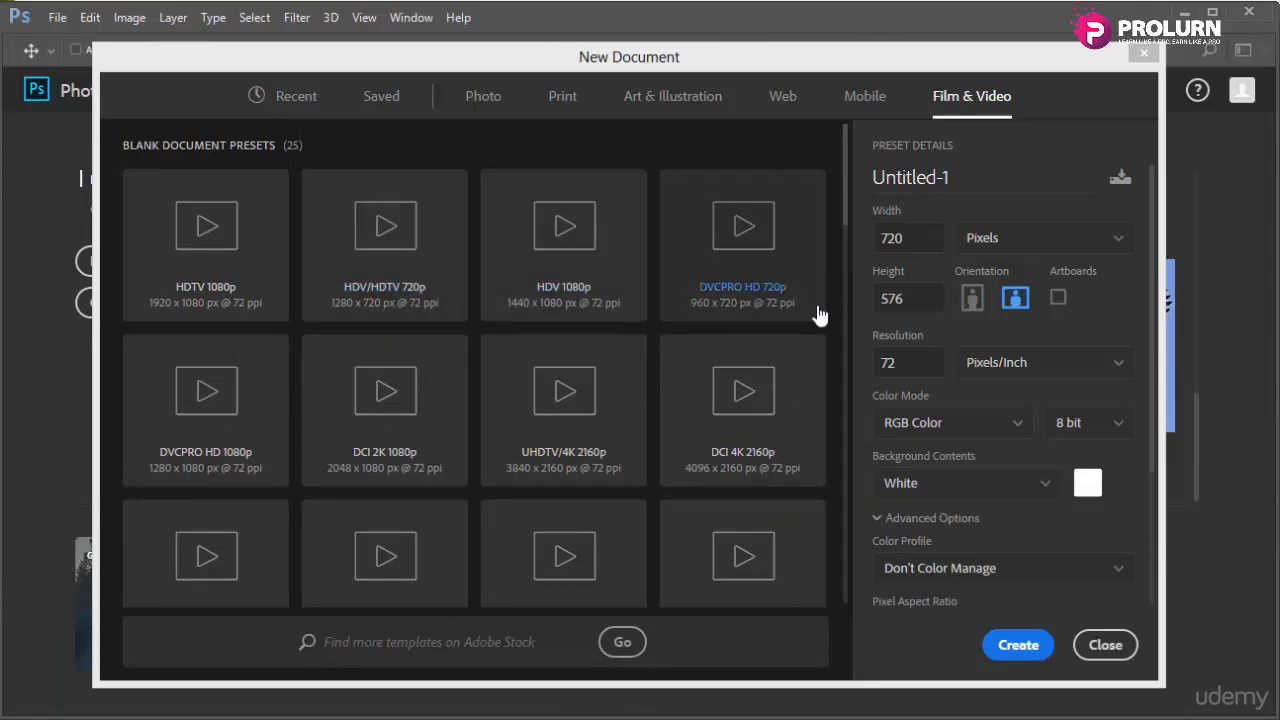
left_click_drag(844, 215, 845, 351)
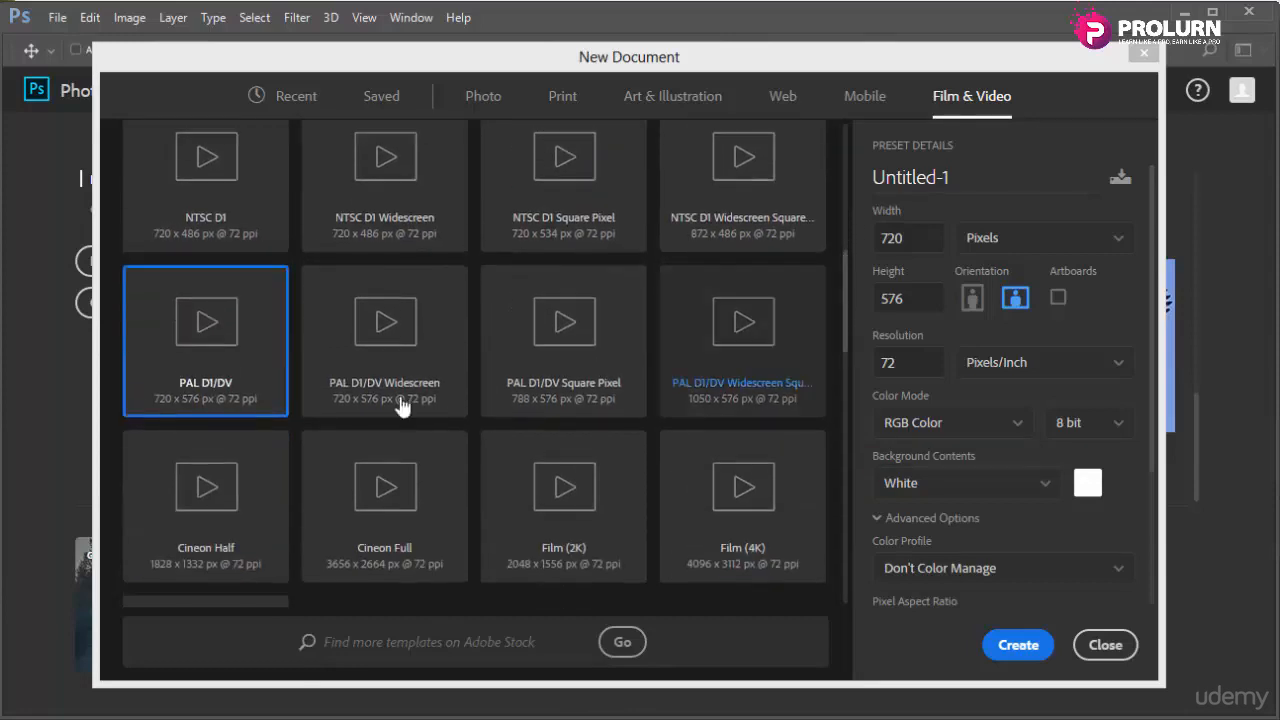
left_click(1018, 645)
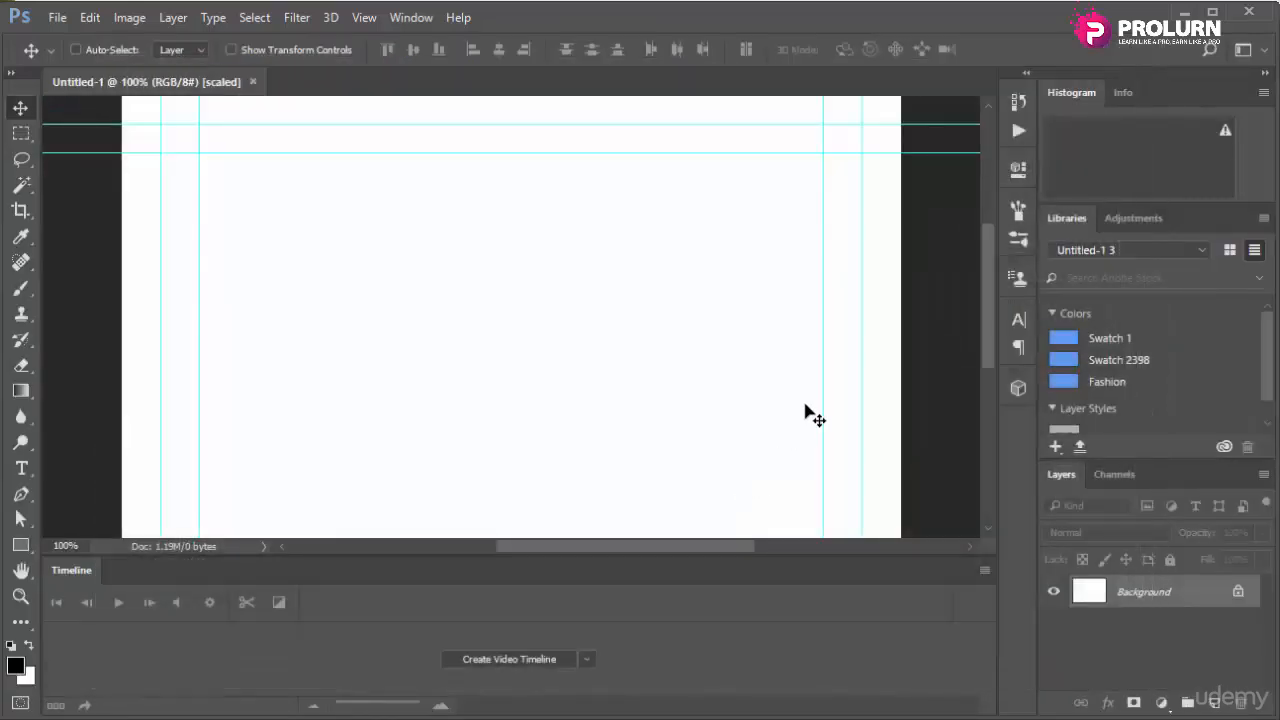
Place Ania+Dąbrowska+-+Bang+Bang-SD.mp4 from the Video folder into the document and centre it vertically on the canvas.
key("ctrl+minus")
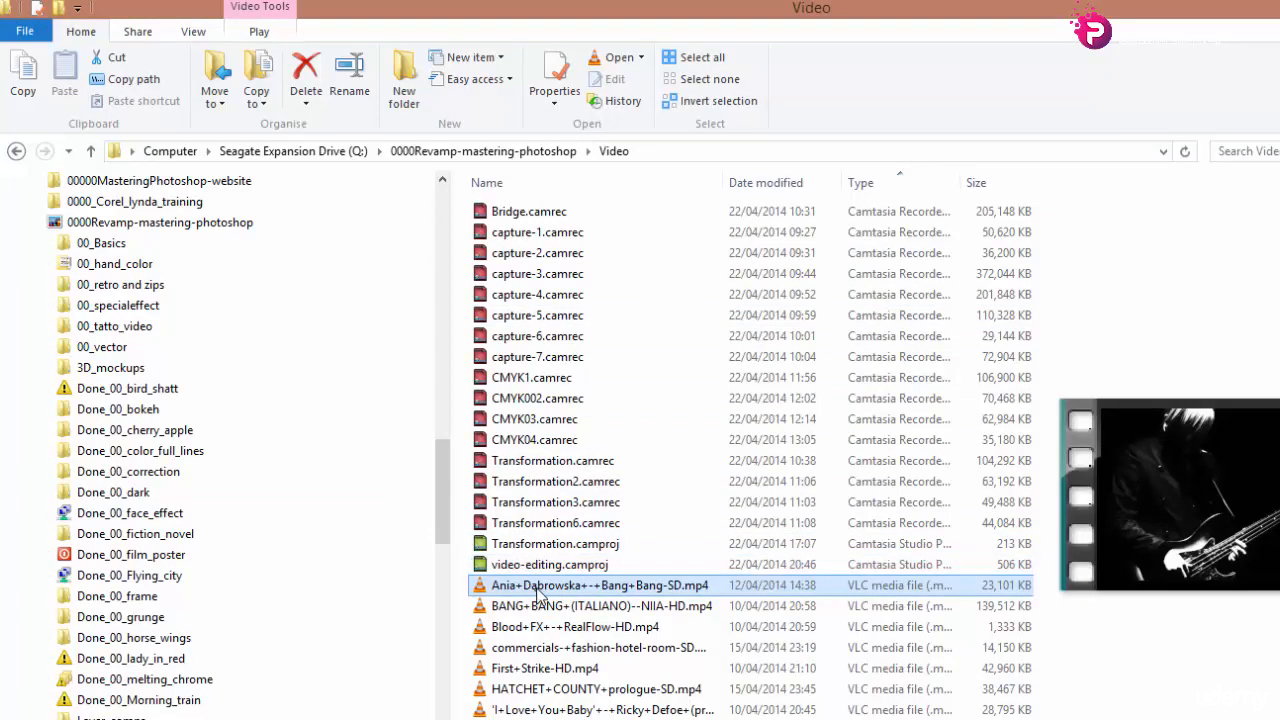
left_click_drag(545, 592, 593, 291)
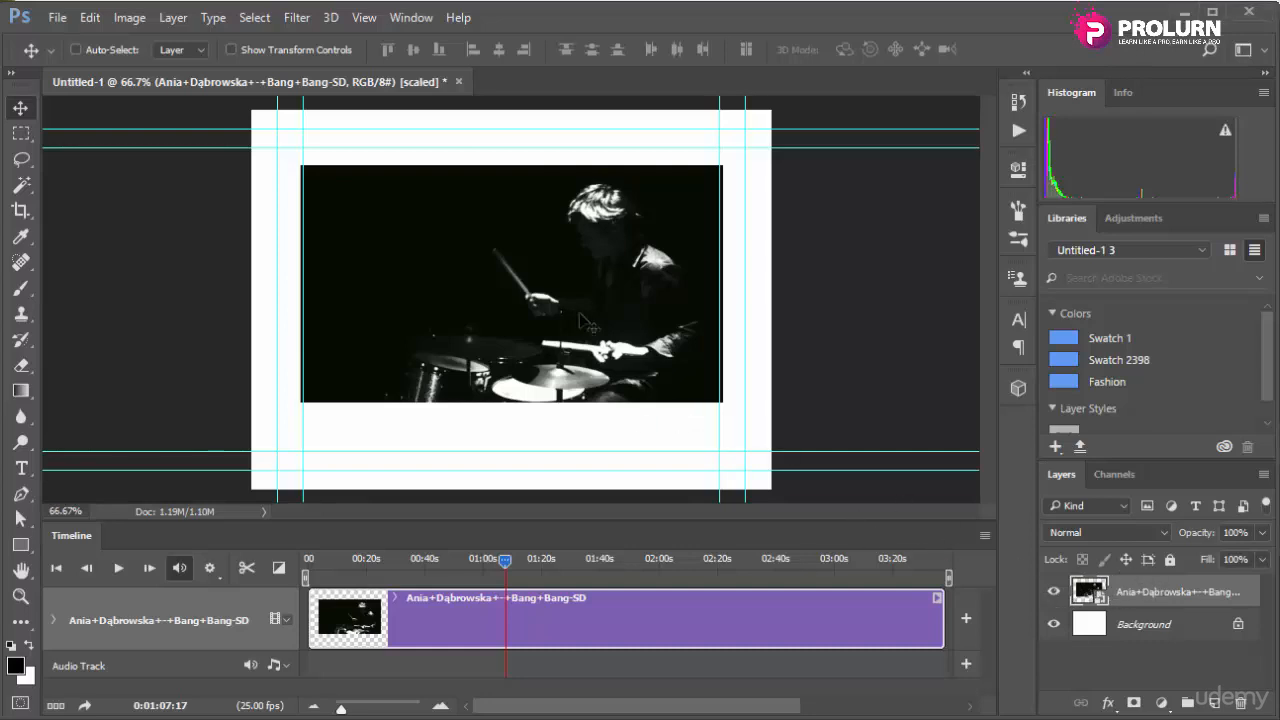
left_click_drag(591, 230, 591, 250)
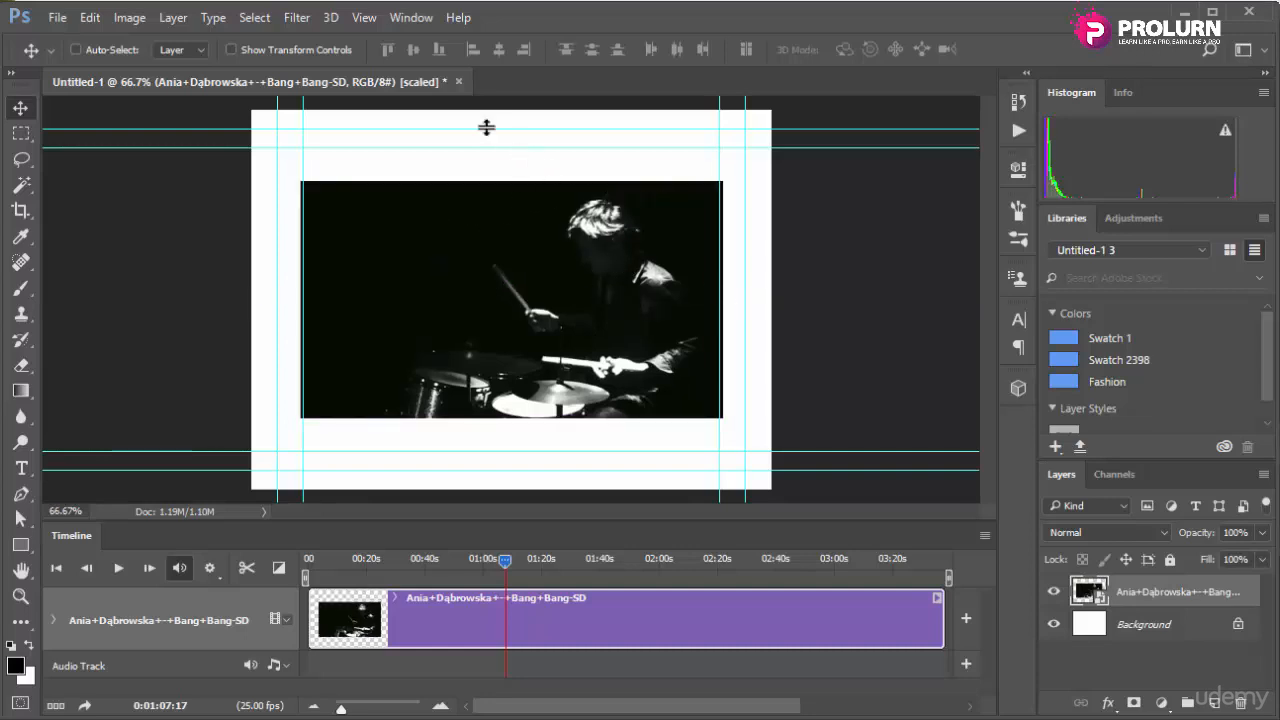
Scale the video layer from its centre to about 167% so that it covers the whole canvas.
key("ctrl")
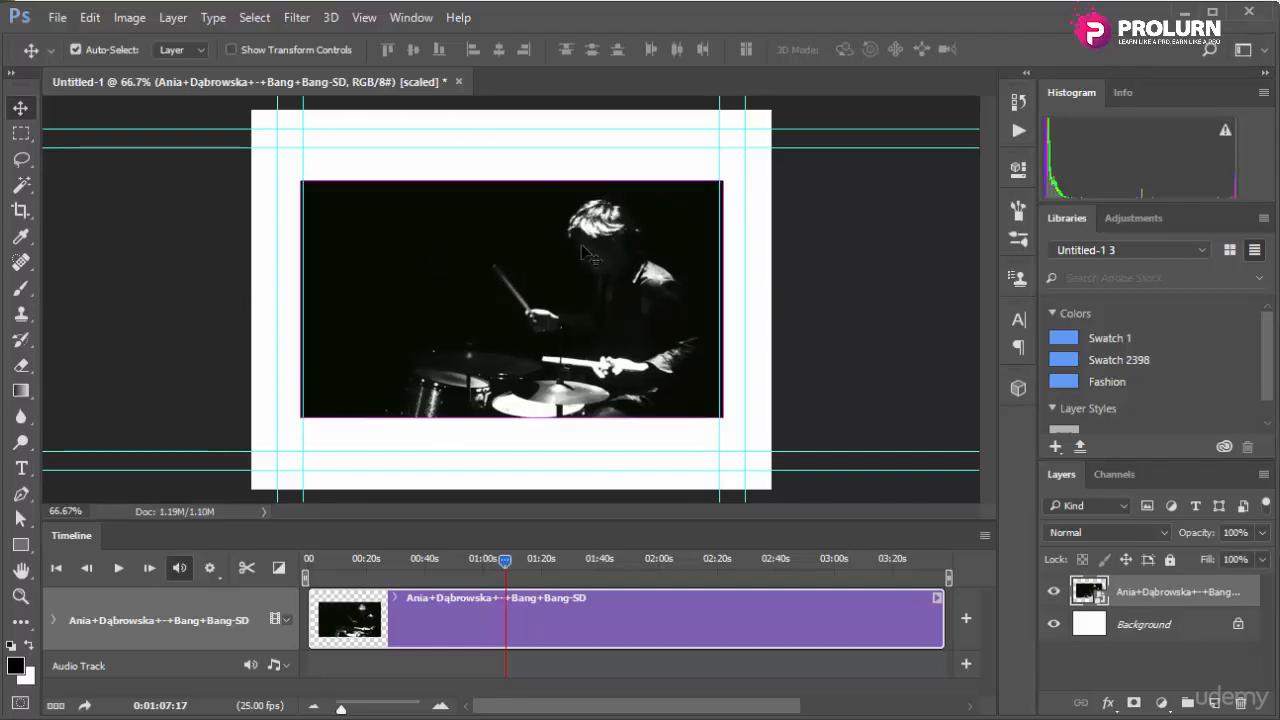
key("ctrl+t")
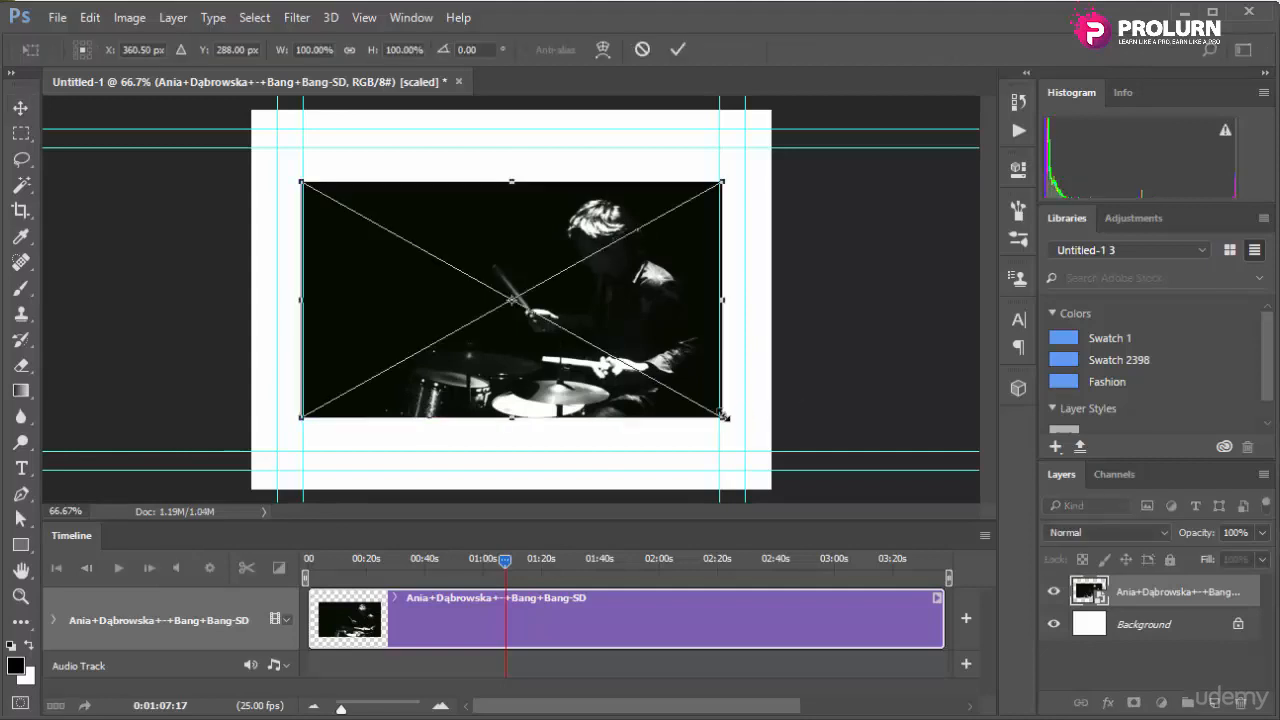
left_click_drag(725, 417, 857, 505)
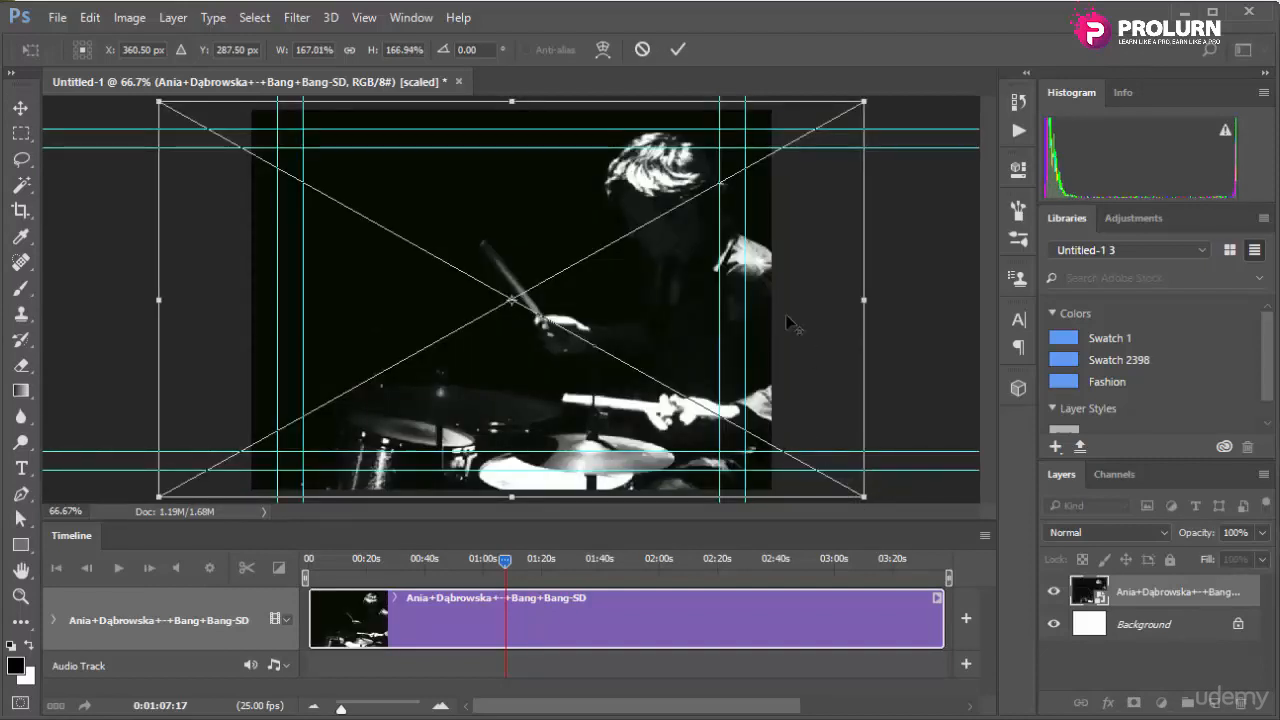
key("Return")
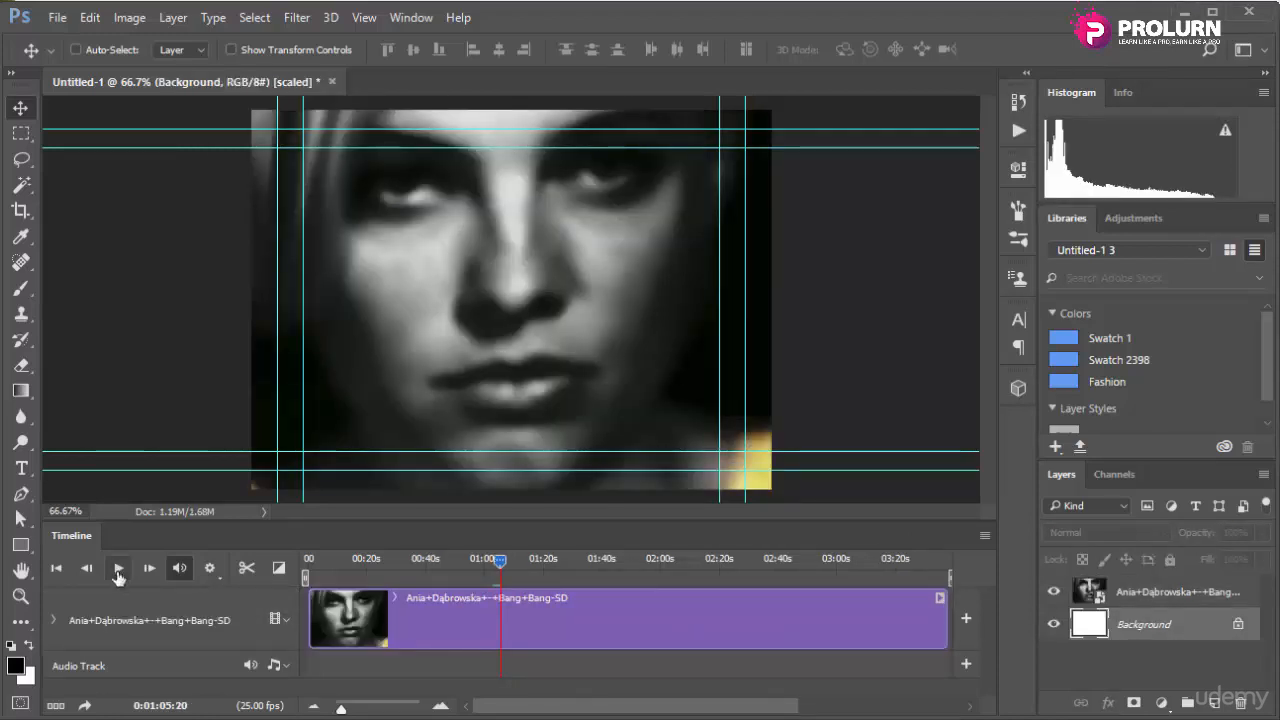
Play the placed video clip in the timeline to preview it.
left_click(118, 568)
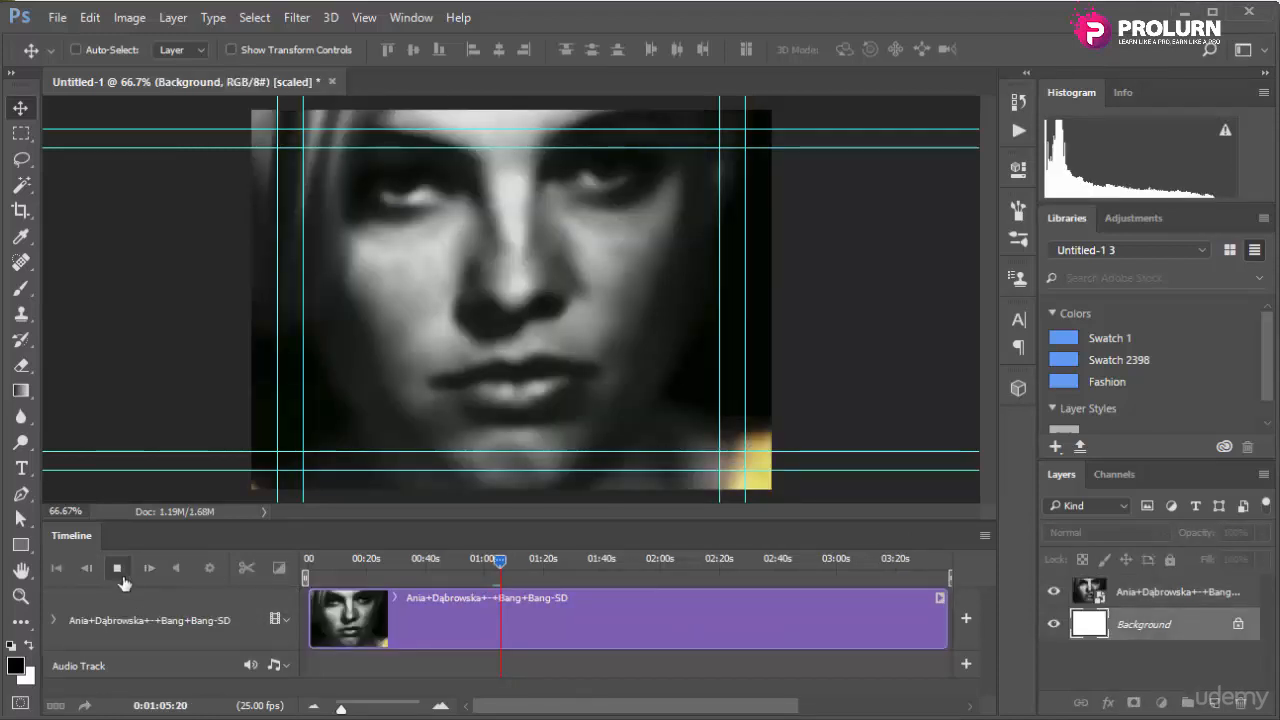